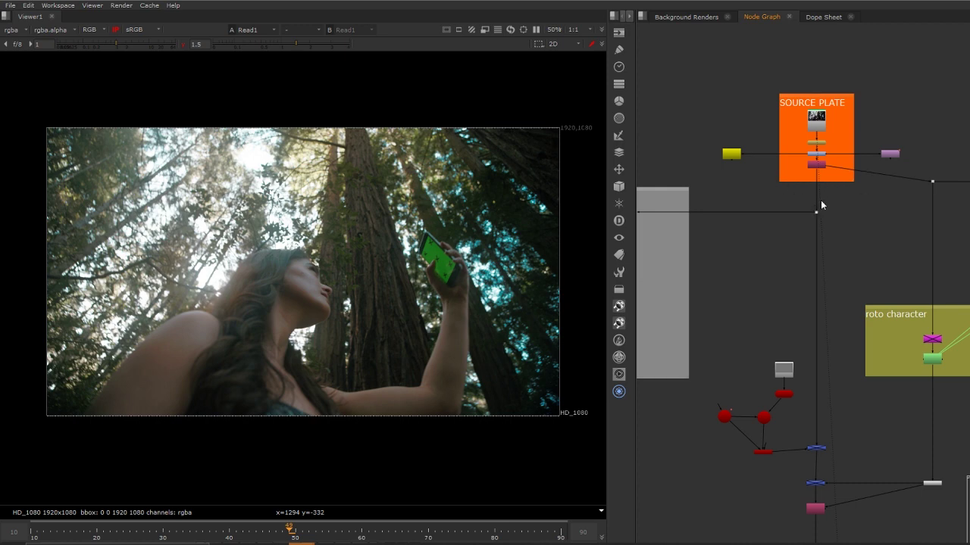
# - Align the Constant and Card nodes vertically above the Scene node in the test-card 3D setup
pyautogui.moveTo(838, 300); pyautogui.dragTo(859, 238, button='middle')
pyautogui.scroll(-1, 859, 238)
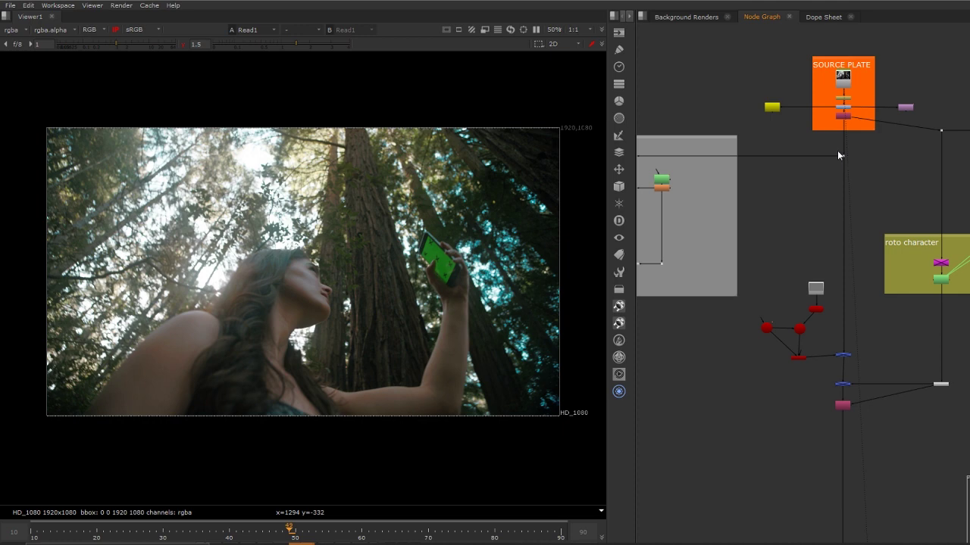
pyautogui.moveTo(831, 137); pyautogui.dragTo(857, 172)
pyautogui.moveTo(818, 310)
pyautogui.mouseDown()
pyautogui.moveTo(802, 308)
pyautogui.moveTo(808, 294)
pyautogui.mouseUp()
pyautogui.scroll(3, 806, 299)
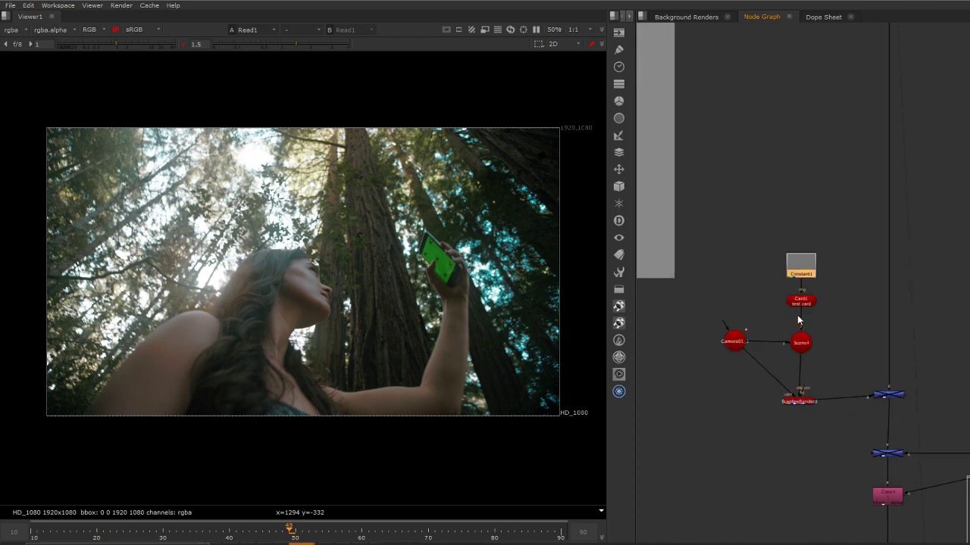
# - Level the ScanlineRender node with the merge node it feeds in the main pipe
pyautogui.moveTo(797, 399)
pyautogui.mouseDown()
pyautogui.moveTo(807, 395)
pyautogui.moveTo(795, 397)
pyautogui.mouseUp()
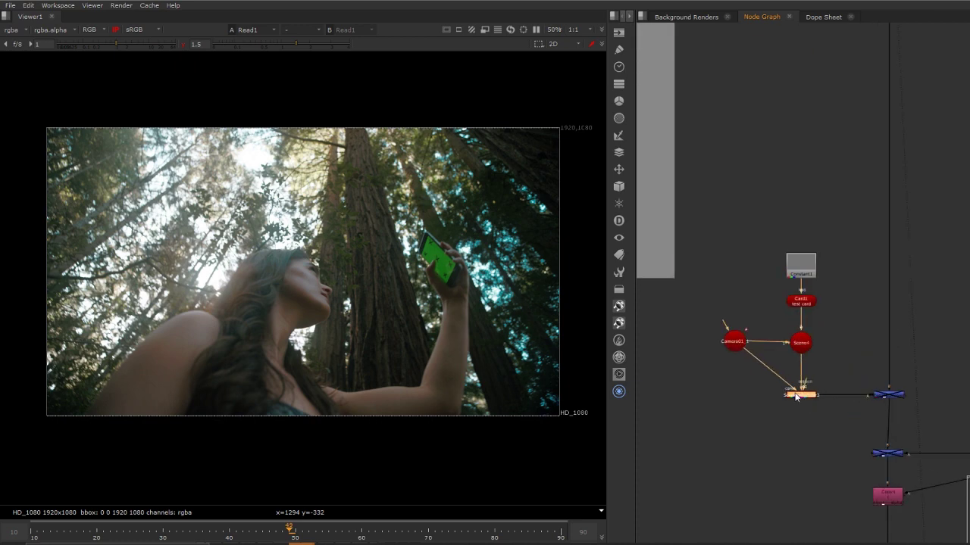
pyautogui.scroll(-4, 854, 362)
pyautogui.scroll(3, 870, 381)
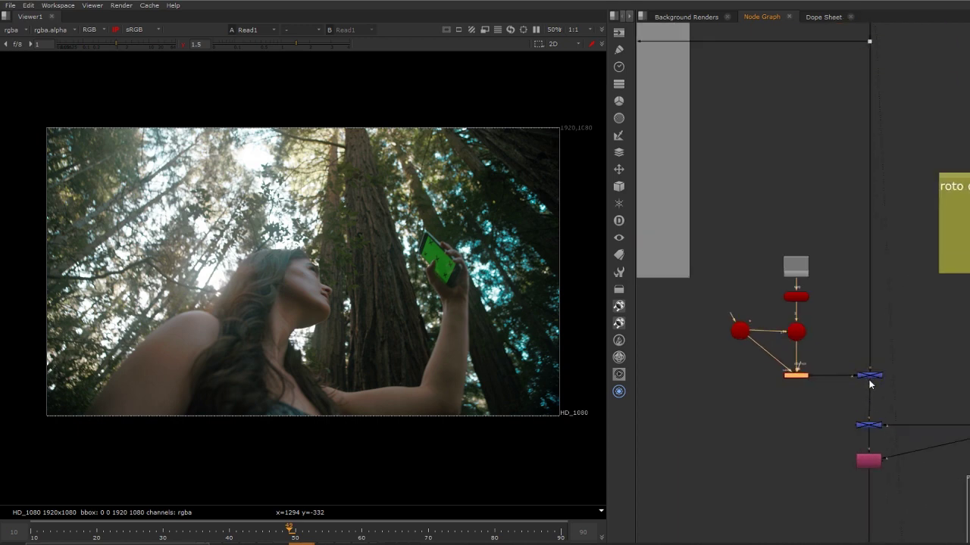
pyautogui.moveTo(870, 384); pyautogui.dragTo(870, 381)
pyautogui.click(869, 378)
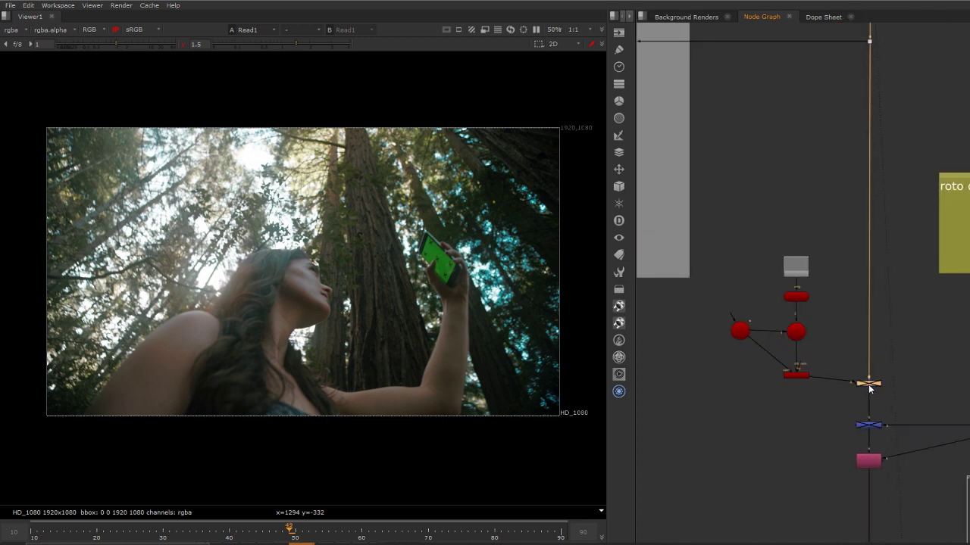
pyautogui.scroll(-3, 869, 385)
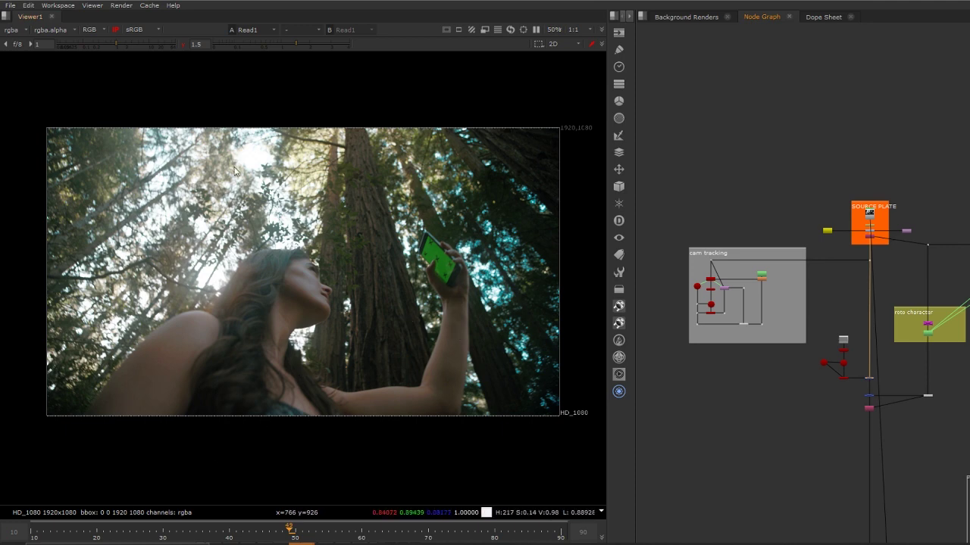
# - Examine the source plate at frame 49, focusing on the woman and the green-screen phone with its tracking markers
pyautogui.moveTo(322, 275); pyautogui.dragTo(316, 290, button='middle')
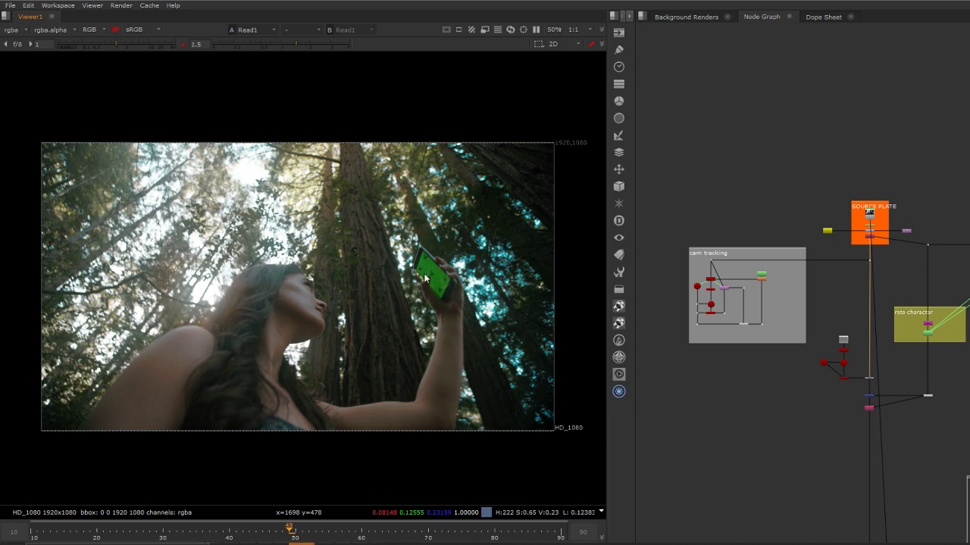
pyautogui.moveTo(364, 282); pyautogui.dragTo(352, 273, button='middle')
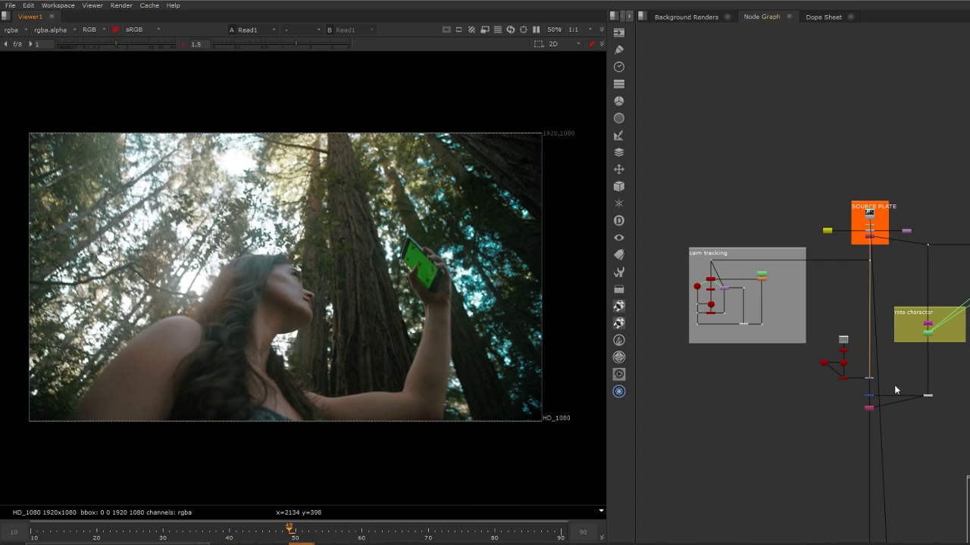
pyautogui.moveTo(890, 390); pyautogui.dragTo(789, 207, button='middle')
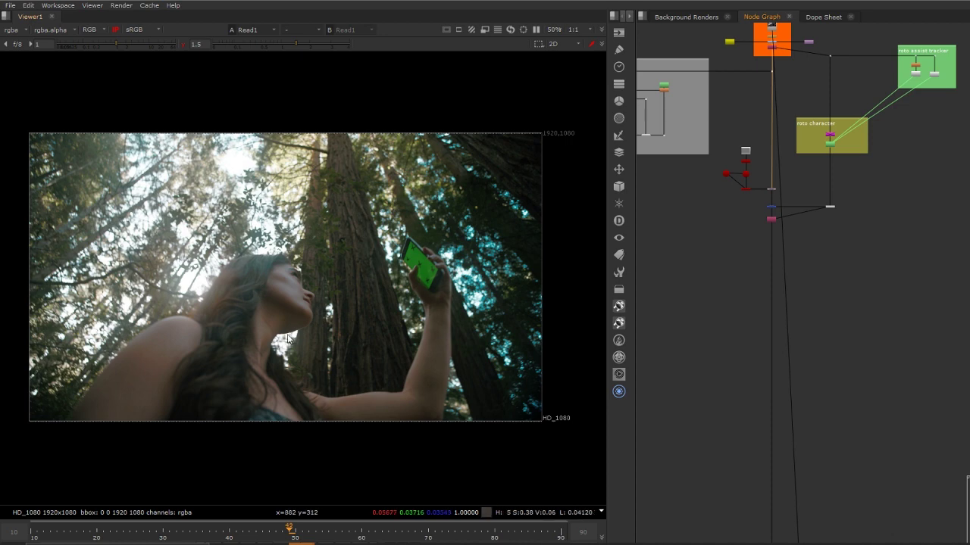
pyautogui.scroll(2, 391, 216)
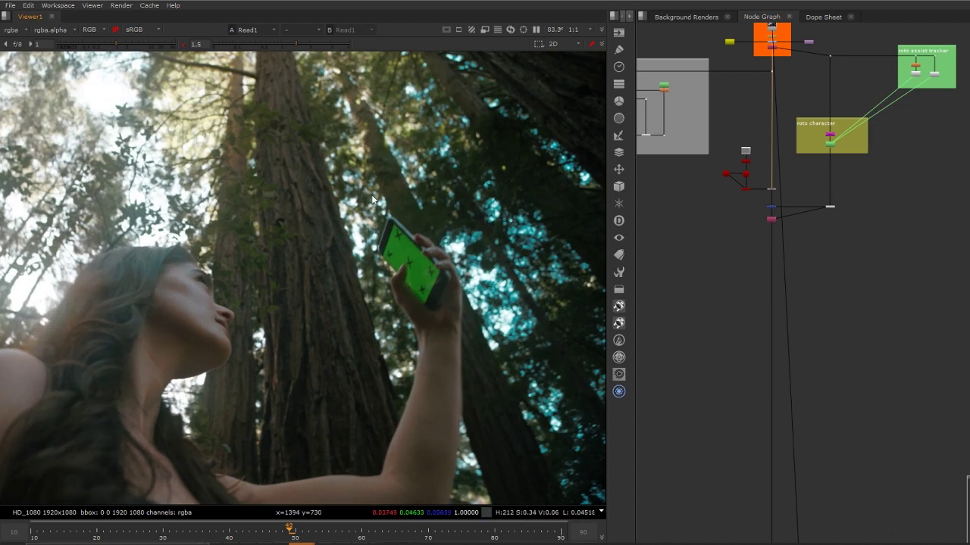
pyautogui.scroll(-3, 401, 269)
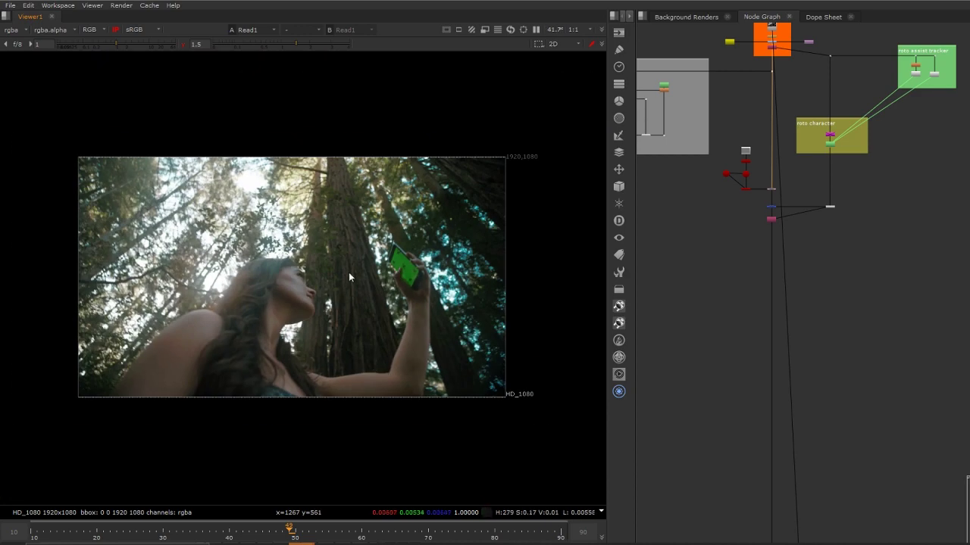
pyautogui.moveTo(405, 253); pyautogui.dragTo(442, 297, button='middle')
pyautogui.scroll(3, 442, 297)
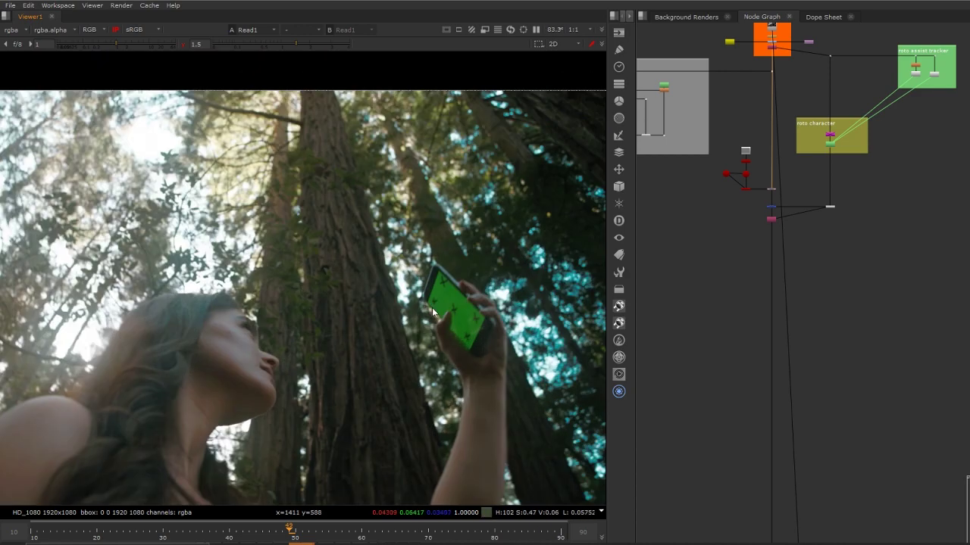
pyautogui.scroll(-2, 454, 303)
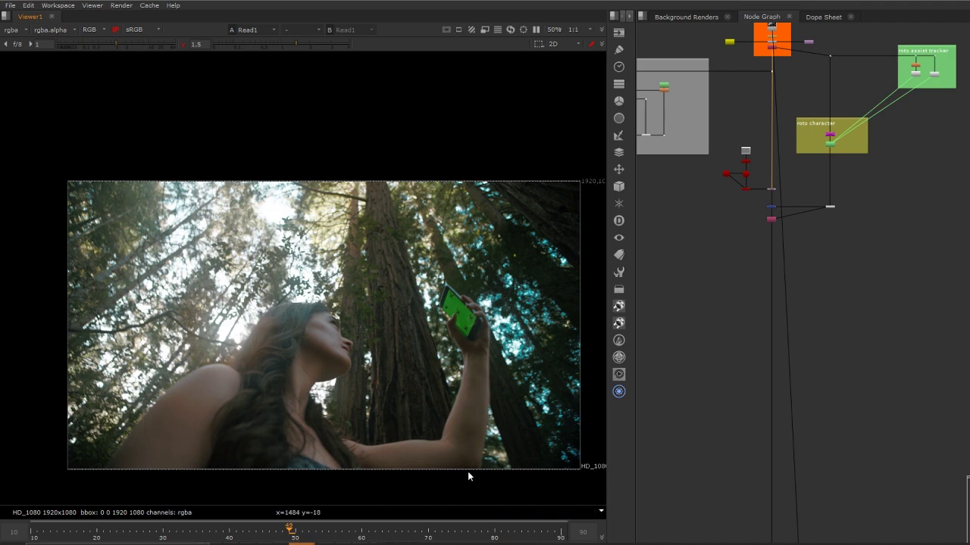
# - Open the Roto15 node in the roto character backdrop and check its arm and head shapes at frame 40
pyautogui.scroll(4, 799, 216)
pyautogui.doubleClick(856, 155)
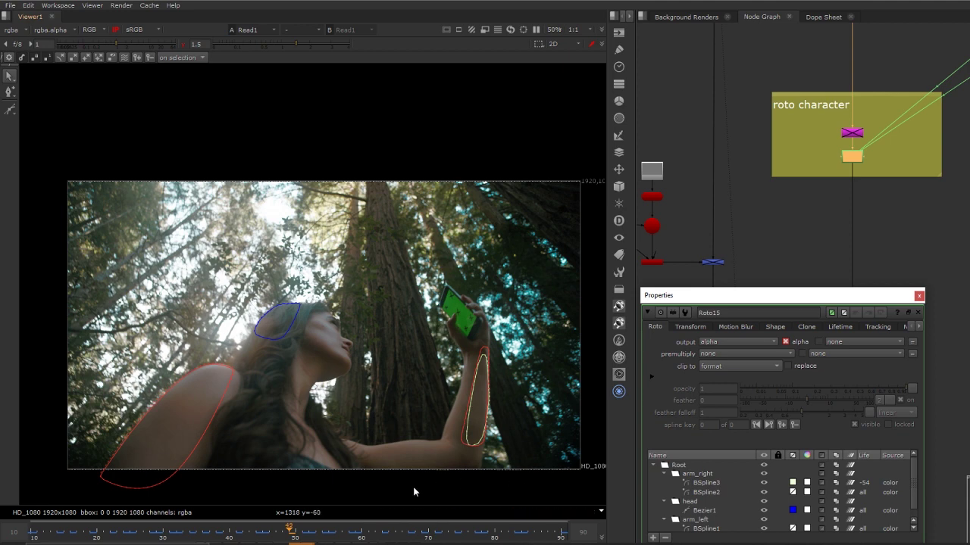
pyautogui.click(224, 535)
pyautogui.moveTo(224, 535); pyautogui.dragTo(229, 535)
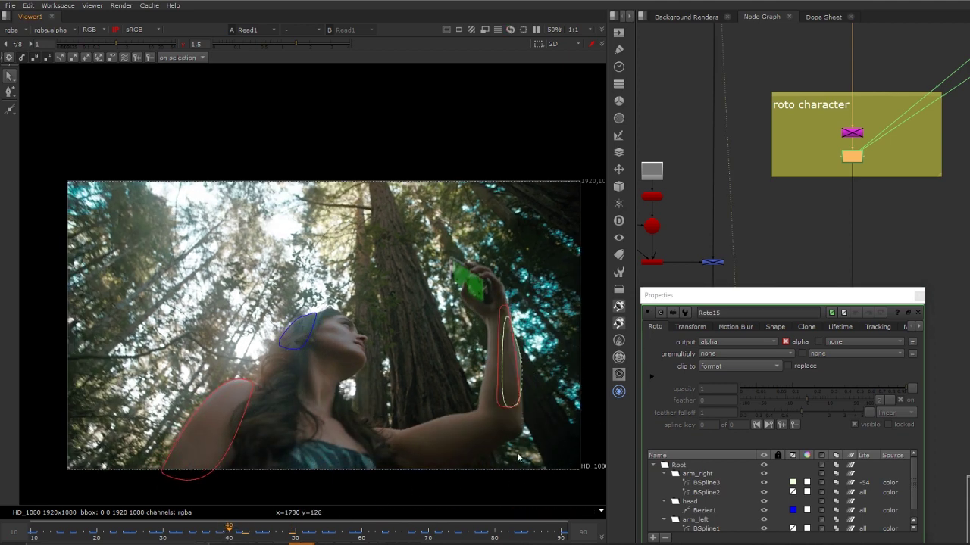
pyautogui.moveTo(856, 297); pyautogui.dragTo(850, 318)
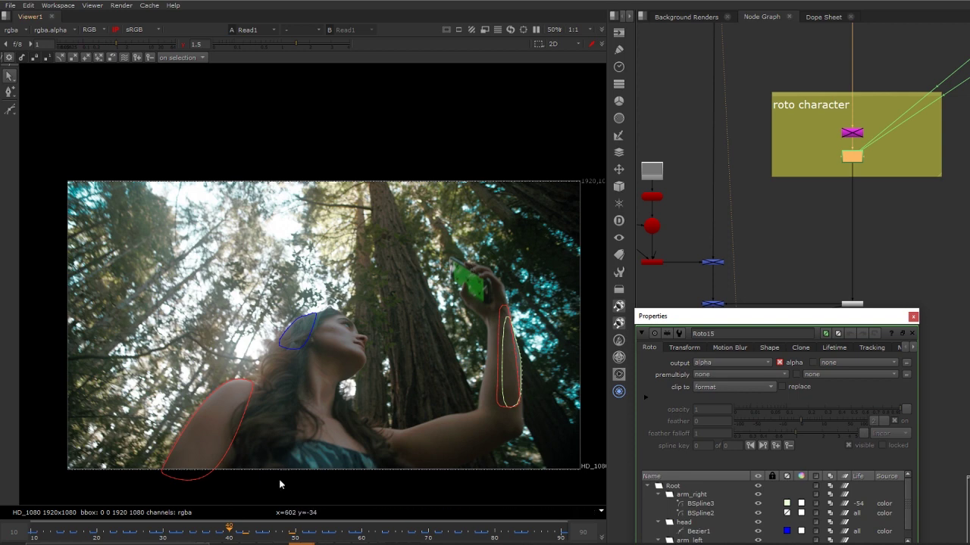
pyautogui.moveTo(382, 359); pyautogui.dragTo(380, 342, button='middle')
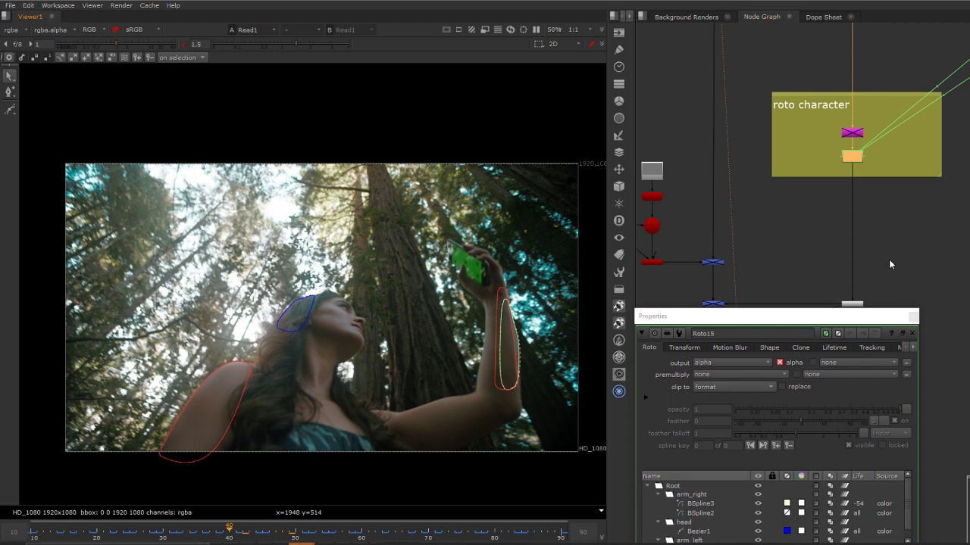
# - Survey the script from the source plate down through the SCREEN REPLACEMENT backdrop and the groups below it
pyautogui.scroll(-3, 883, 268)
pyautogui.moveTo(812, 181); pyautogui.dragTo(827, 220, button='middle')
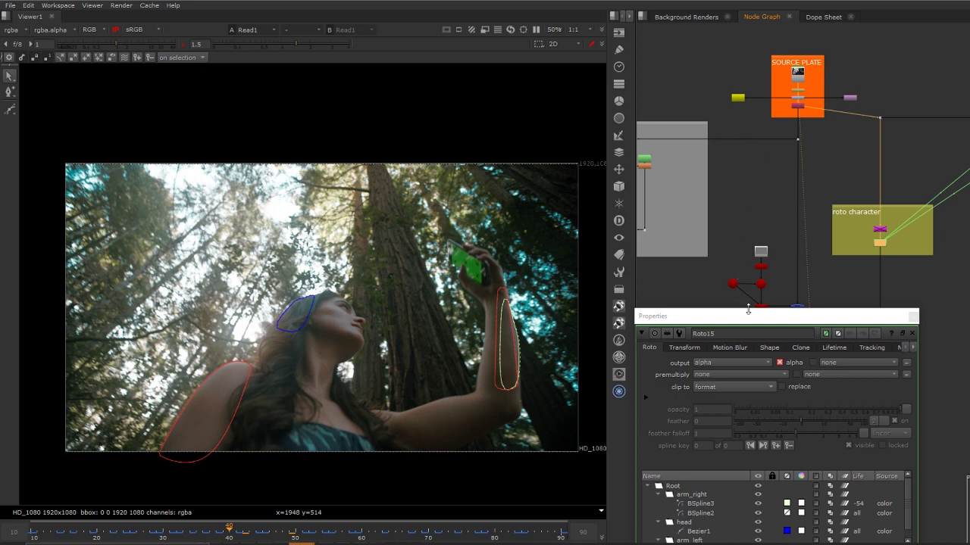
pyautogui.moveTo(749, 316); pyautogui.dragTo(761, 370)
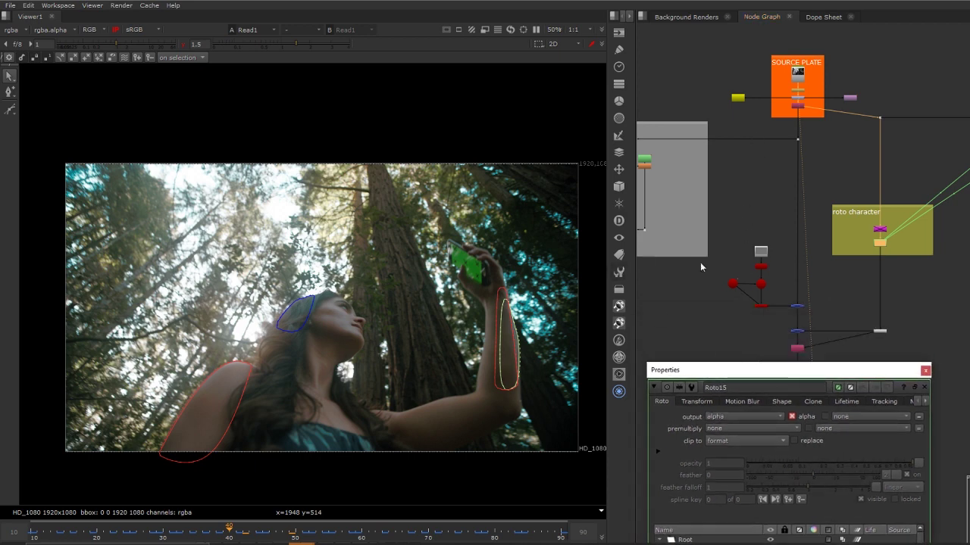
pyautogui.scroll(-5, 783, 234)
pyautogui.moveTo(823, 349); pyautogui.dragTo(799, 111, button='middle')
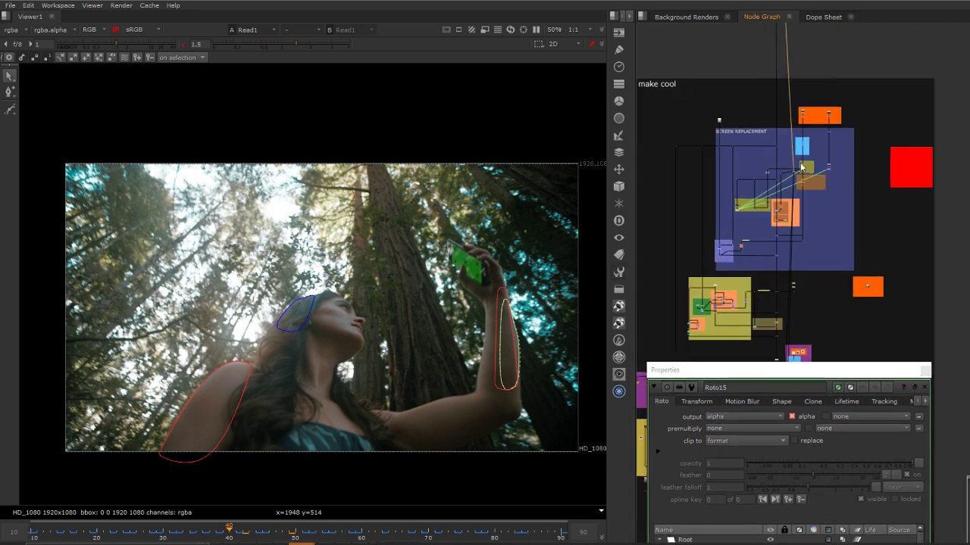
pyautogui.scroll(4, 746, 137)
pyautogui.scroll(-6, 715, 115)
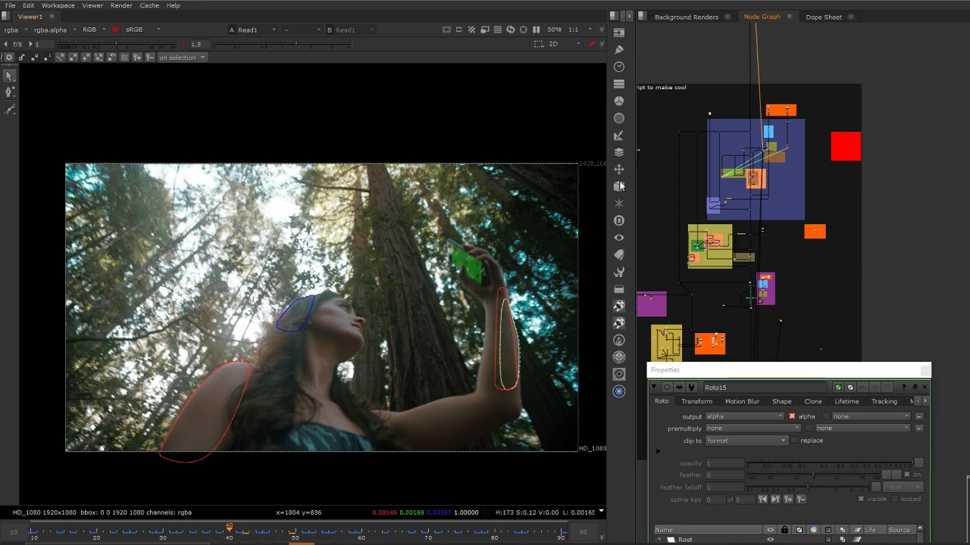
pyautogui.moveTo(775, 186); pyautogui.dragTo(799, 113, button='middle')
pyautogui.scroll(2, 783, 158)
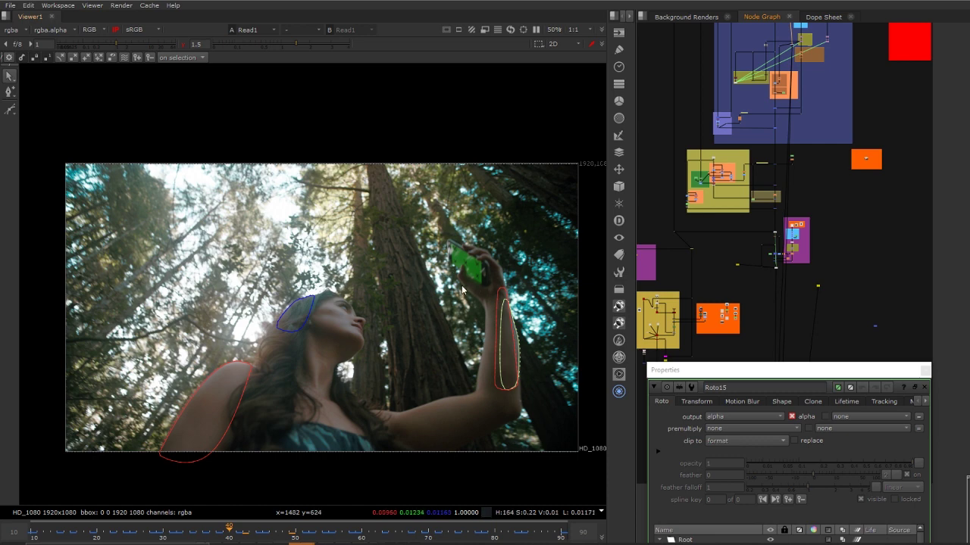
pyautogui.moveTo(462, 289); pyautogui.dragTo(474, 260, button='middle')
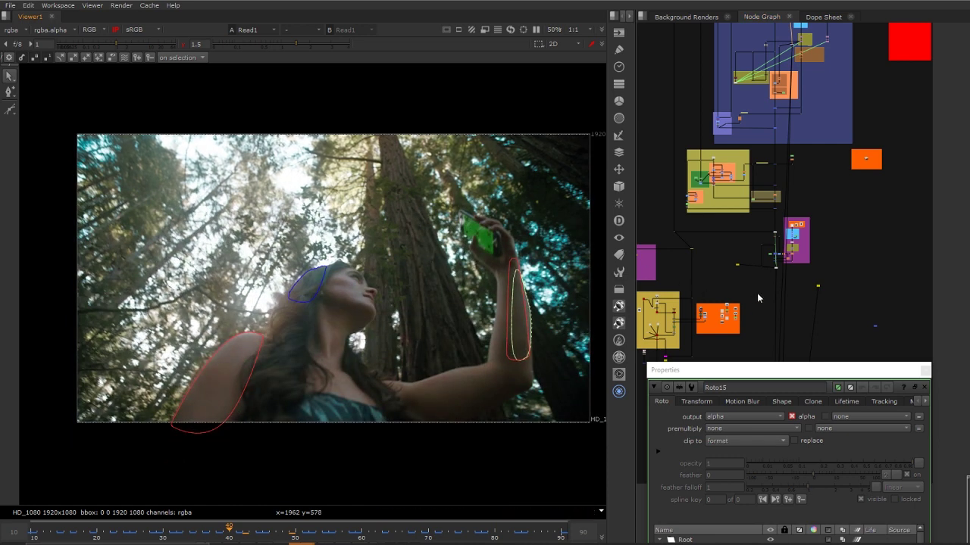
# - Find the EdgeBlur3 node at the end of the merge chain and view its output
pyautogui.moveTo(757, 293); pyautogui.dragTo(892, 195, button='middle')
pyautogui.scroll(5, 789, 190)
pyautogui.scroll(-4, 782, 211)
pyautogui.moveTo(828, 253); pyautogui.dragTo(795, 205, button='middle')
pyautogui.scroll(9, 861, 228)
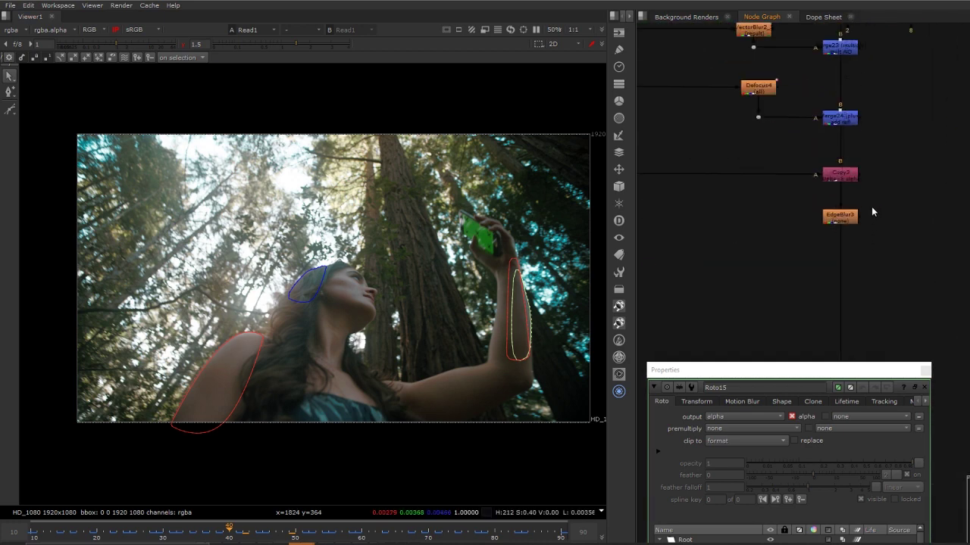
pyautogui.click(839, 217)
pyautogui.press('1')
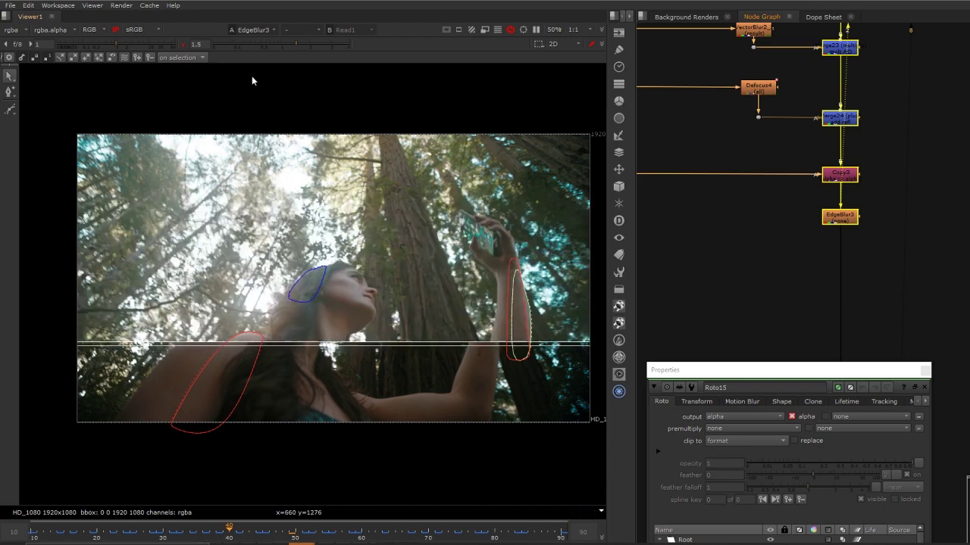
# - Examine the piercing below the woman's eye in the composite and select the PIERCING backdrop that builds it
pyautogui.scroll(8, 363, 285)
pyautogui.moveTo(326, 275); pyautogui.dragTo(361, 311)
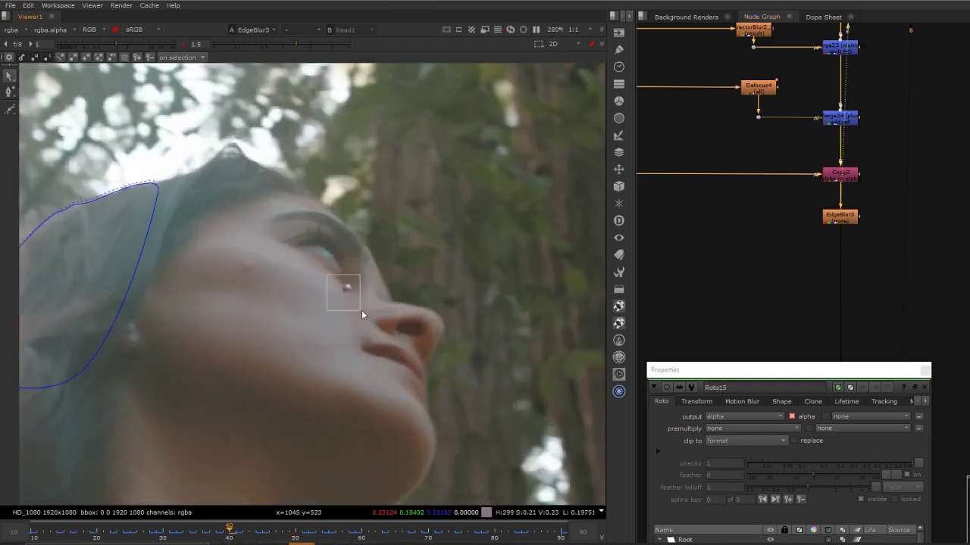
pyautogui.scroll(-10, 853, 234)
pyautogui.scroll(5, 716, 168)
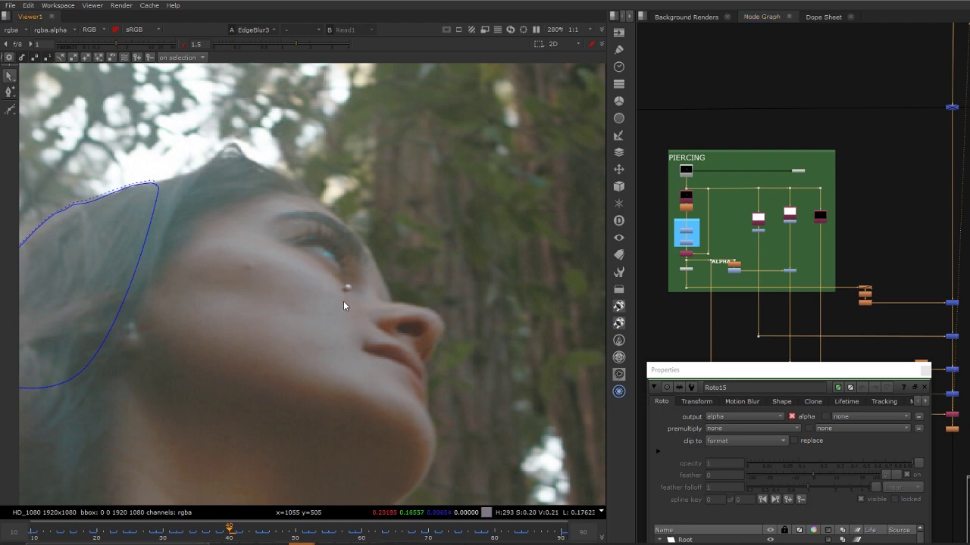
pyautogui.click(738, 155)
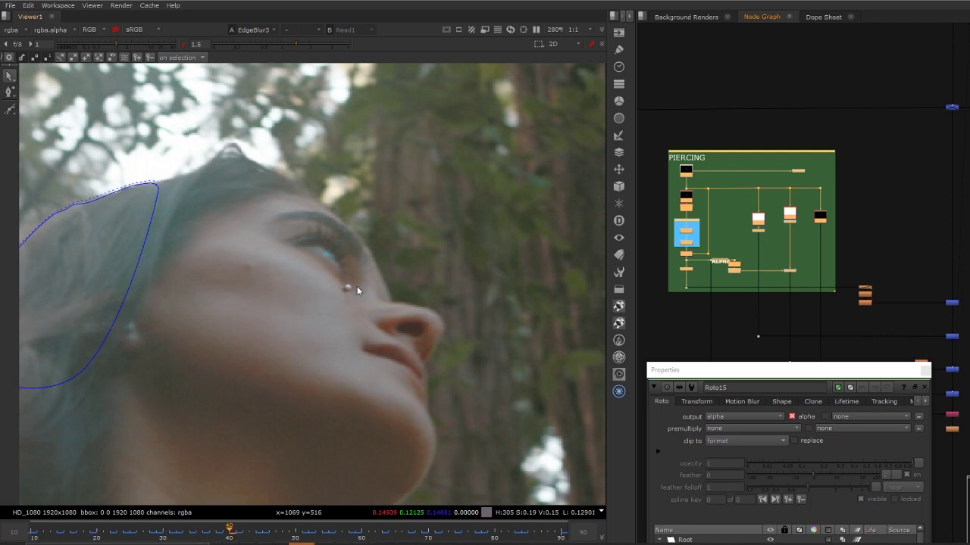
# - View the Read17 piercing render and scrub through it to frame 54
pyautogui.scroll(-3, 809, 198)
pyautogui.scroll(8, 784, 200)
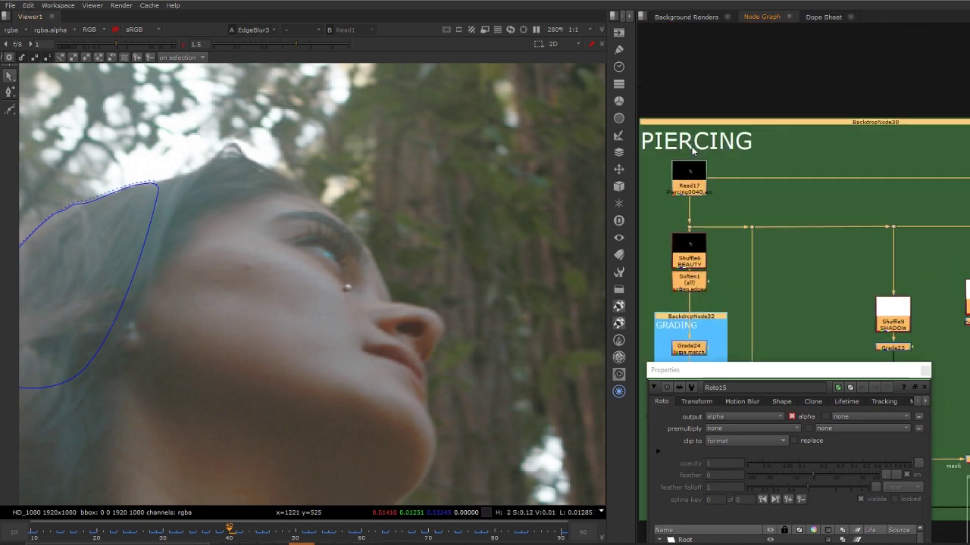
pyautogui.scroll(2, 690, 150)
pyautogui.click(686, 182)
pyautogui.press('1')
pyautogui.scroll(-4, 336, 277)
pyautogui.click(253, 535)
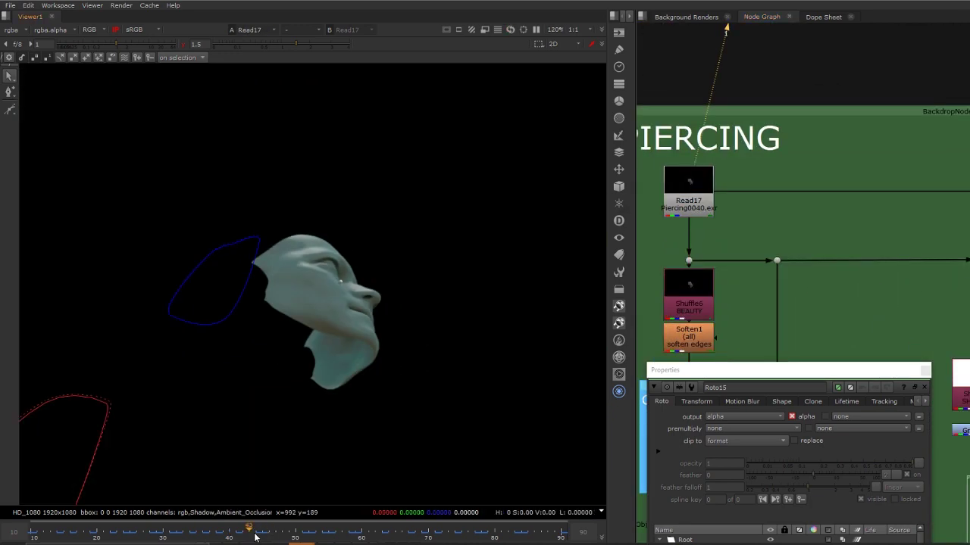
pyautogui.moveTo(254, 538); pyautogui.dragTo(321, 536)
# - Inspect the piercing on the rendered face model up close, then scrub on to frame 64
pyautogui.click(206, 208)
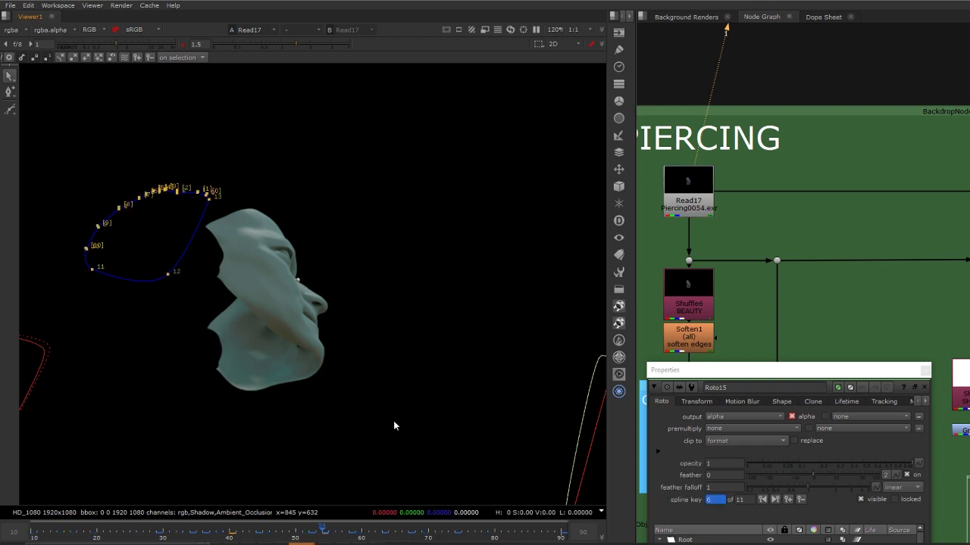
pyautogui.click(394, 427)
pyautogui.scroll(4, 302, 284)
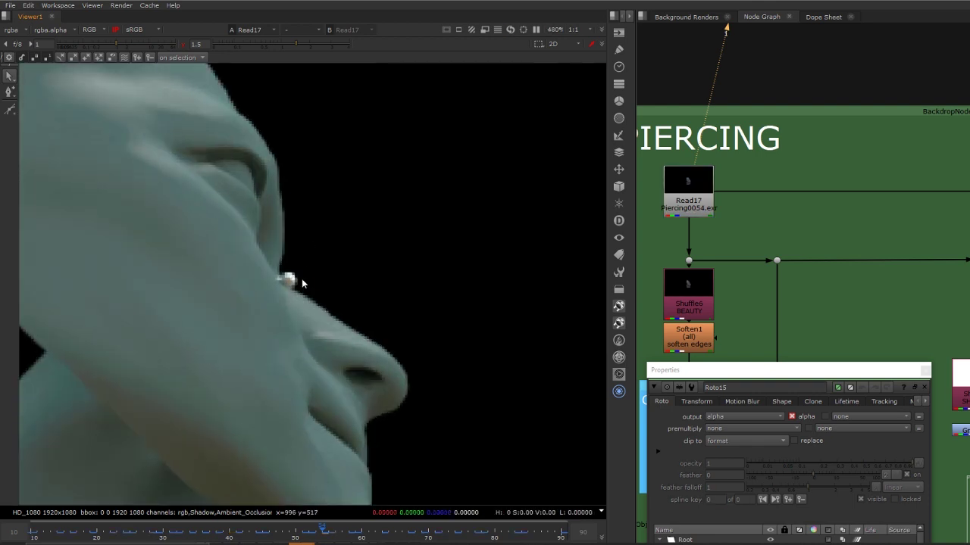
pyautogui.moveTo(303, 268); pyautogui.dragTo(256, 303)
pyautogui.scroll(-5, 288, 288)
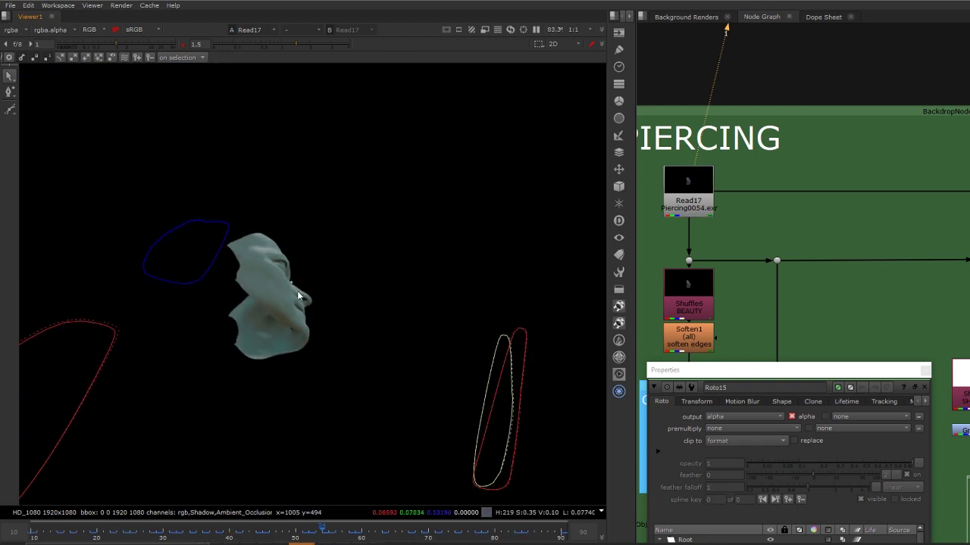
pyautogui.moveTo(363, 536); pyautogui.dragTo(388, 534)
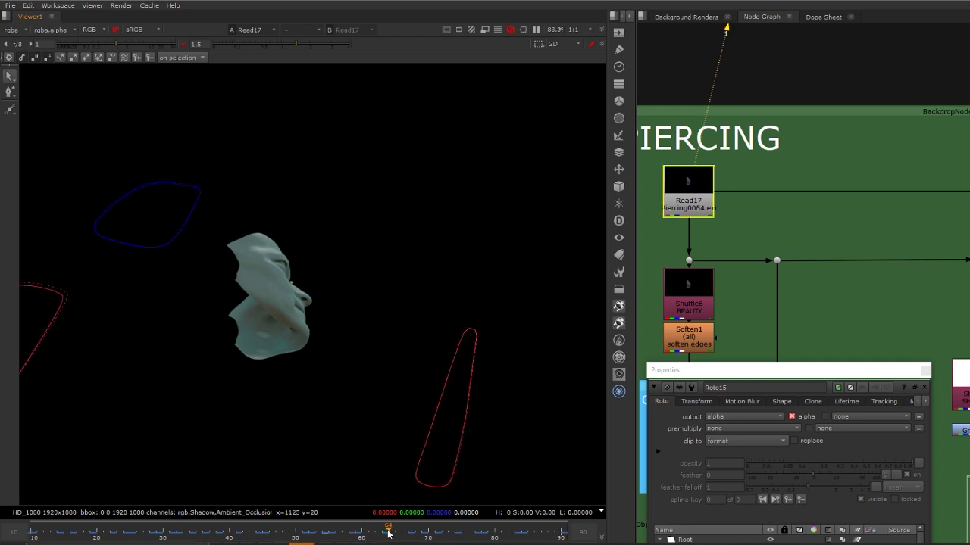
pyautogui.scroll(-10, 834, 293)
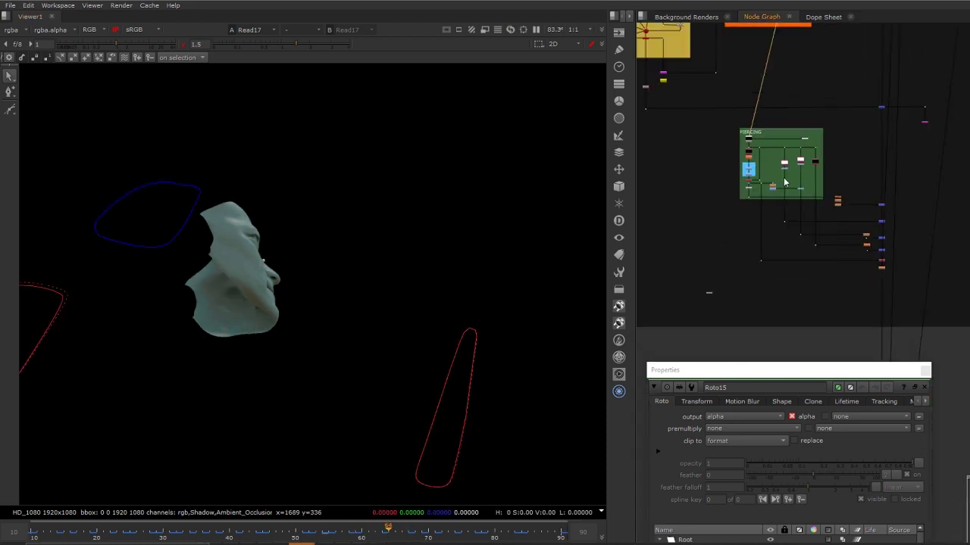
# - Trace the script from the PIERCING backdrop back up to the cam tracking and SOURCE PLATE sections at its start
pyautogui.scroll(-2, 785, 182)
pyautogui.scroll(4, 829, 234)
pyautogui.moveTo(730, 69); pyautogui.dragTo(772, 173, button='middle')
pyautogui.scroll(-3, 656, 171)
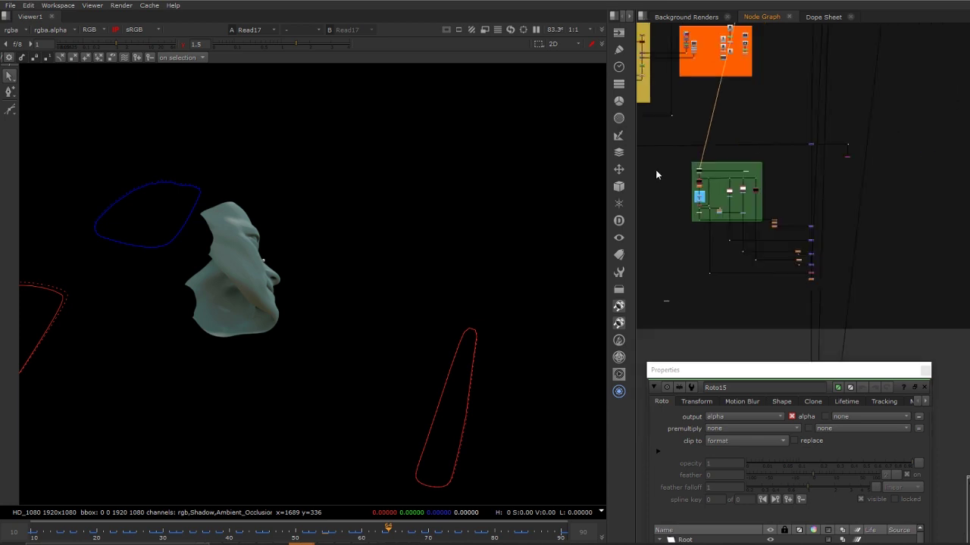
pyautogui.scroll(-10, 655, 170)
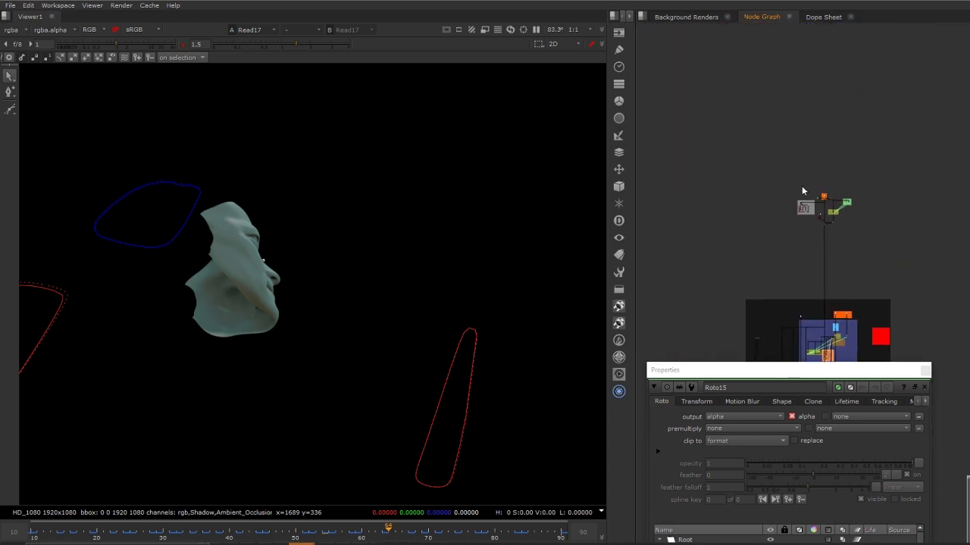
pyautogui.scroll(10, 818, 215)
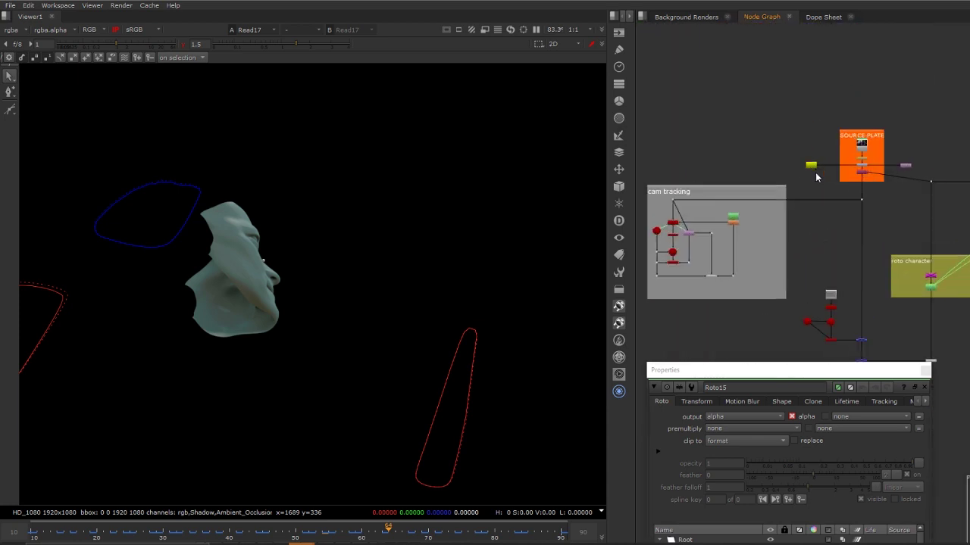
pyautogui.scroll(1, 817, 174)
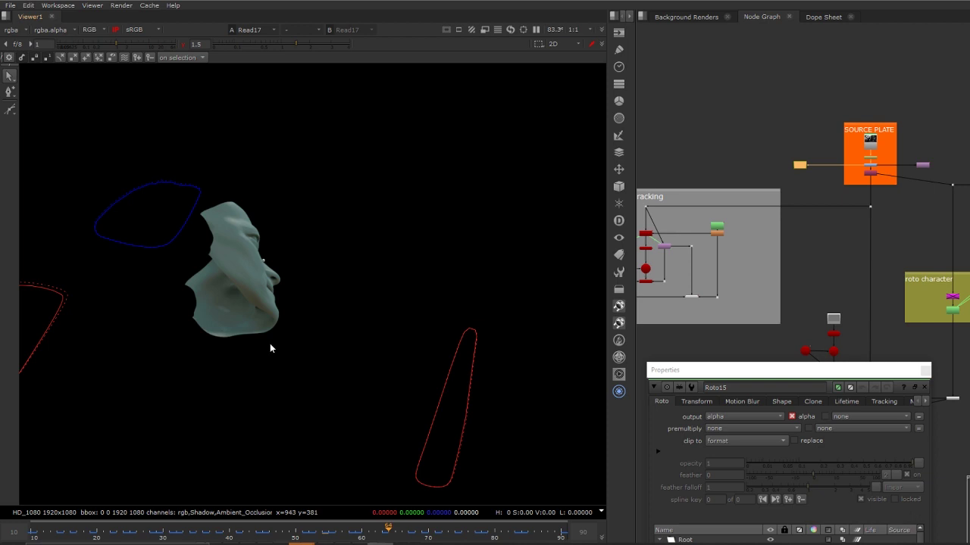
# - View the Read1 footage from the SOURCE PLATE backdrop, with the whole 1920x1080 frame visible
pyautogui.moveTo(295, 284); pyautogui.dragTo(299, 290, button='middle')
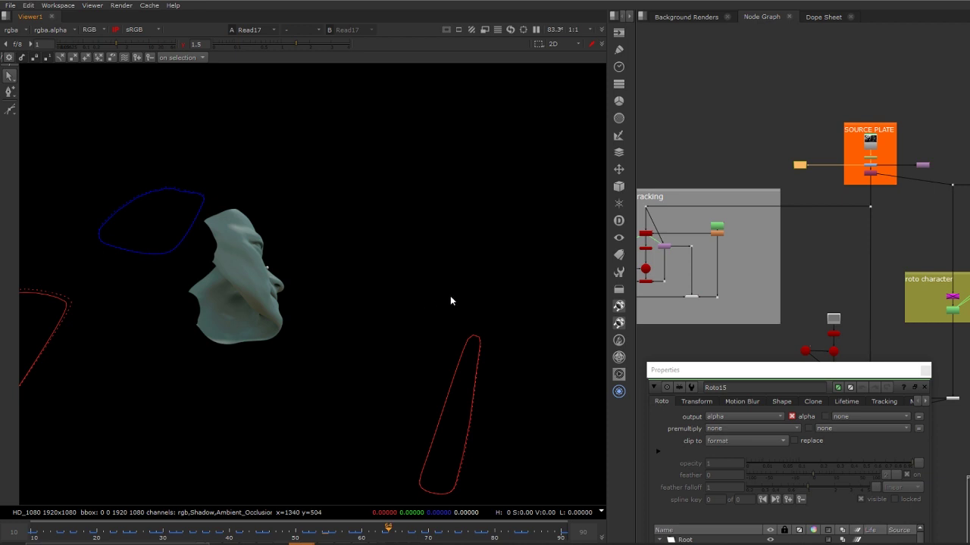
pyautogui.scroll(-3, 460, 291)
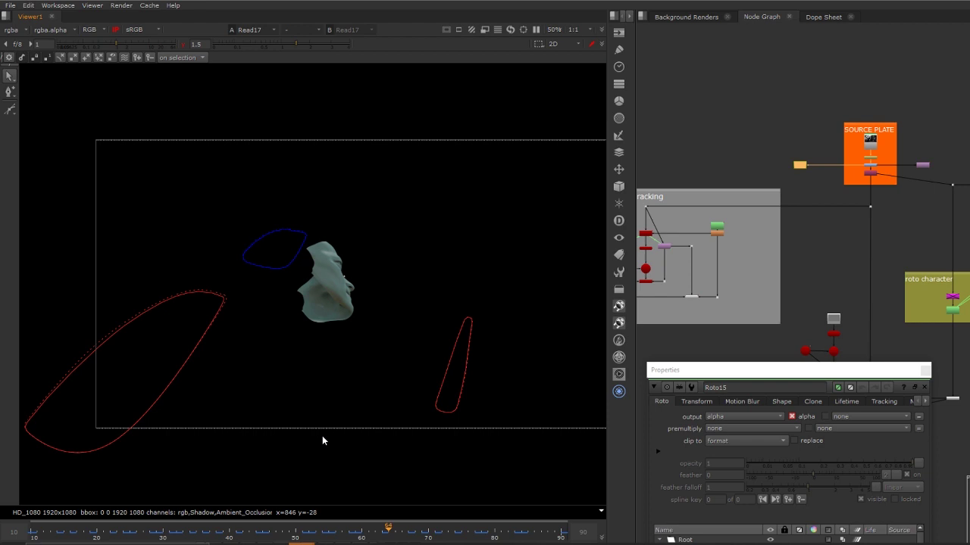
pyautogui.moveTo(706, 280); pyautogui.dragTo(777, 230, button='middle')
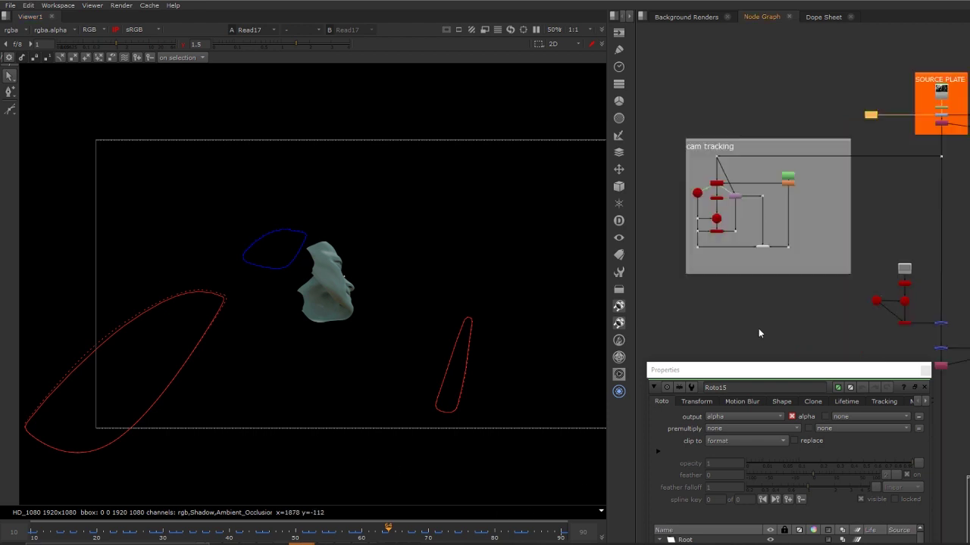
pyautogui.moveTo(910, 322); pyautogui.dragTo(831, 332, button='middle')
pyautogui.click(862, 103)
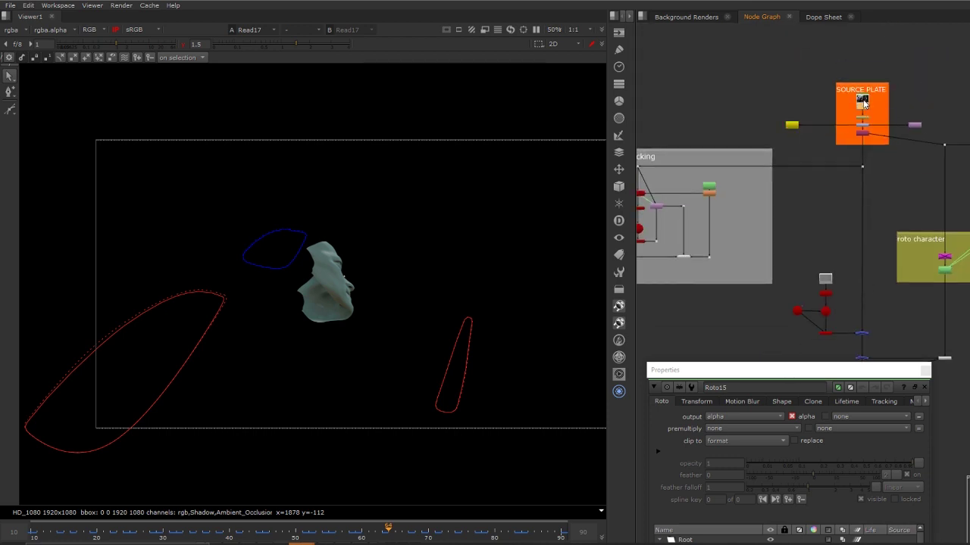
pyautogui.press('1')
pyautogui.moveTo(418, 288); pyautogui.dragTo(372, 279, button='middle')
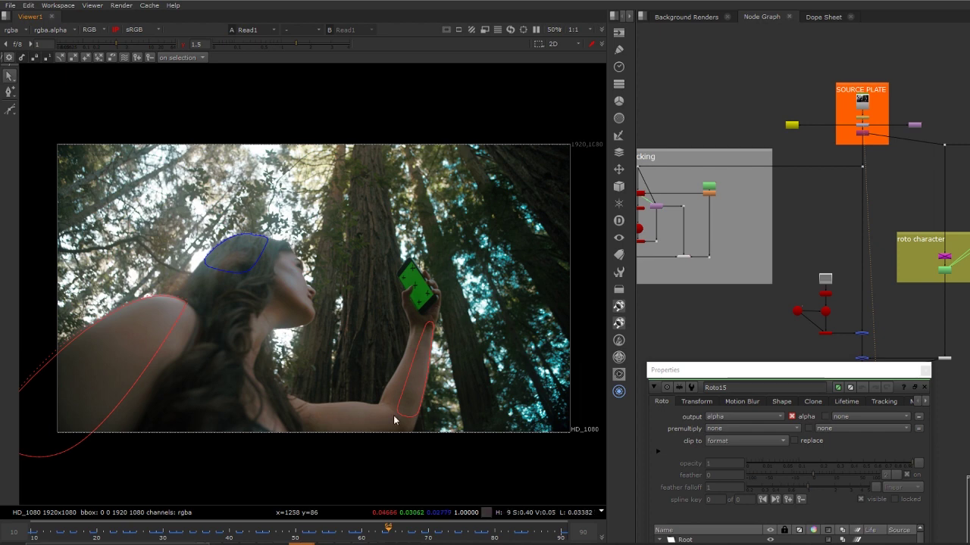
pyautogui.click(353, 544)
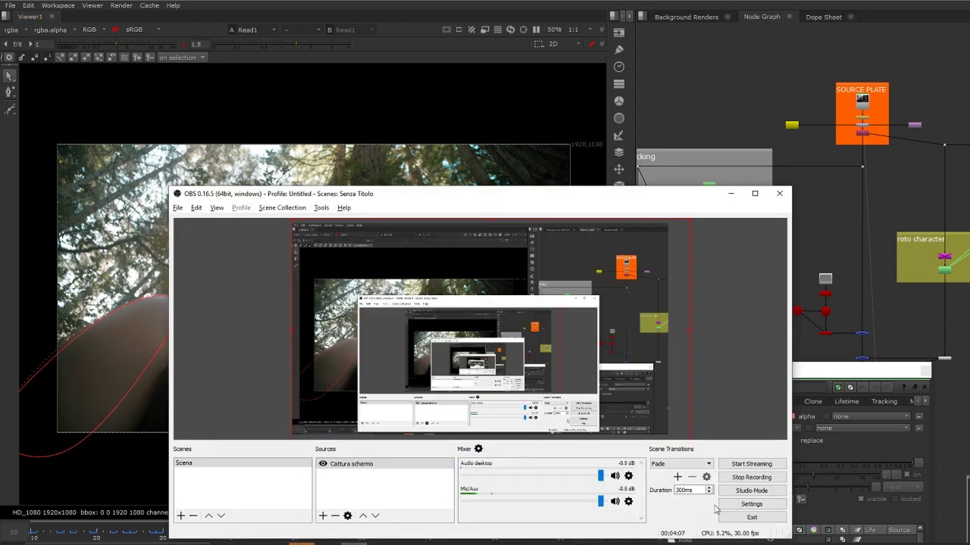
pyautogui.click(751, 477)
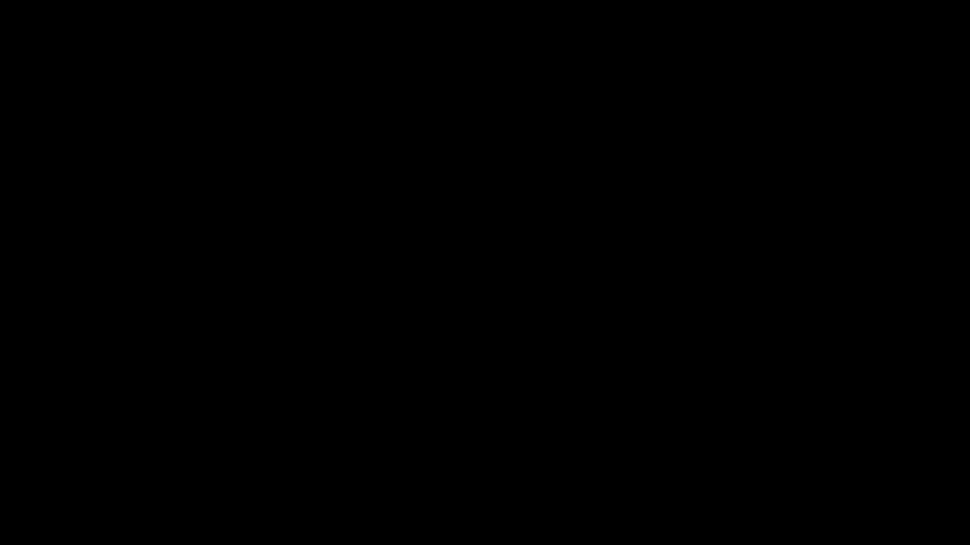